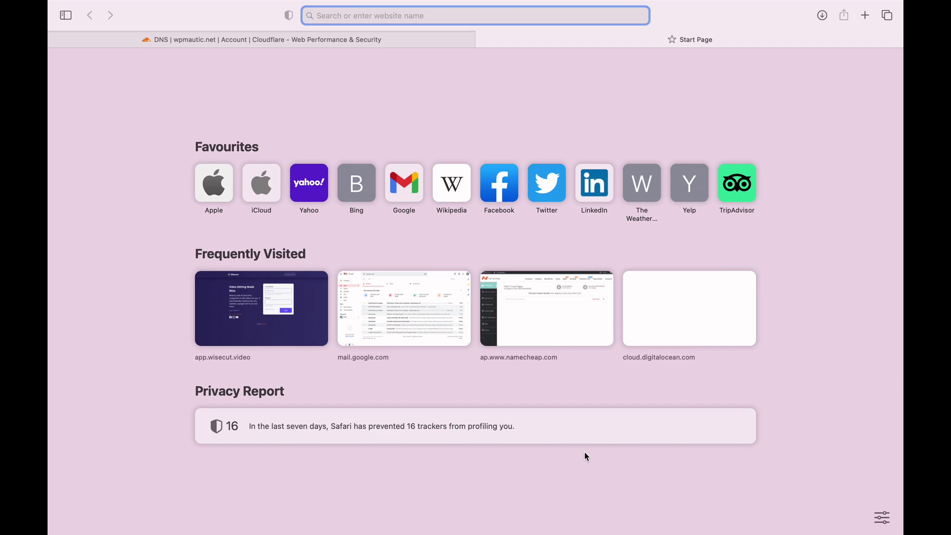
type("https://3.69.140.251:8090/")
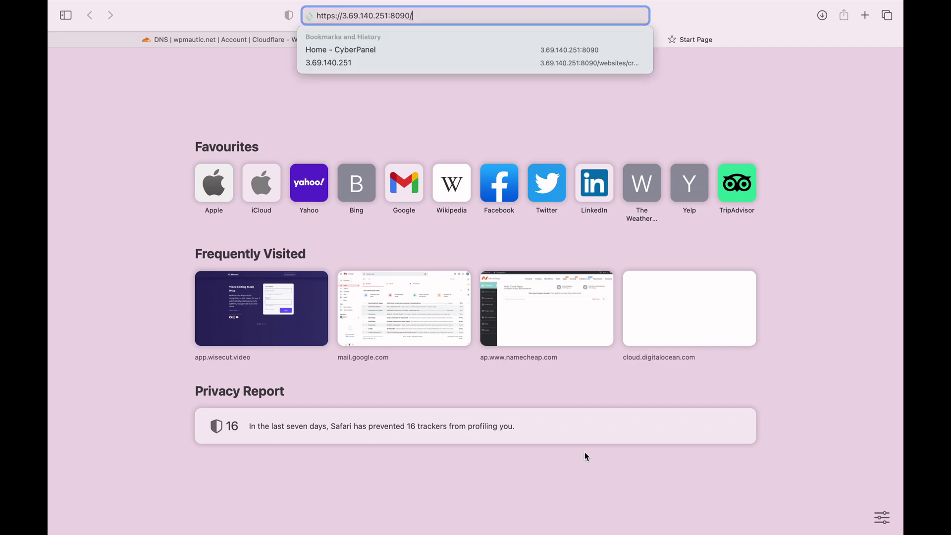
key("Return")
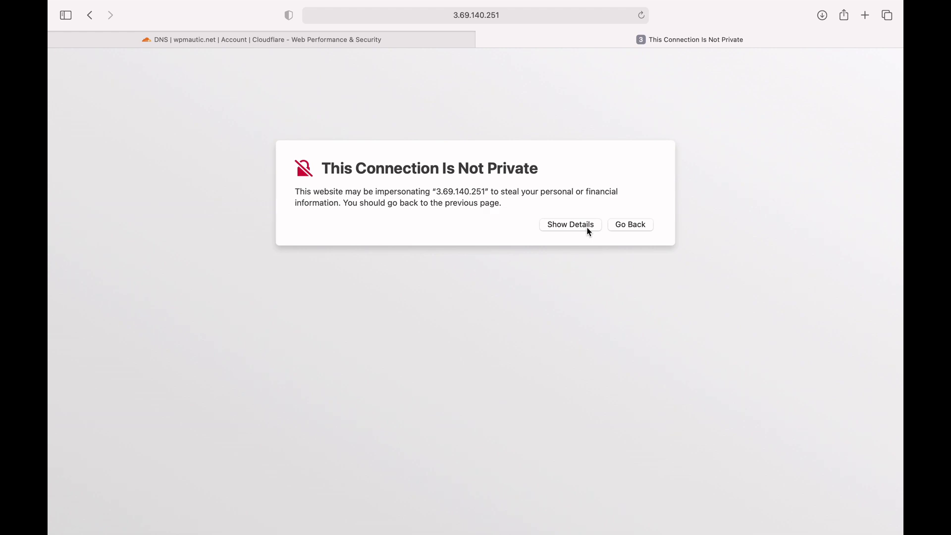
Step: Bypass the untrusted-certificate warning via Show Details and Visit Website
left_click(589, 231)
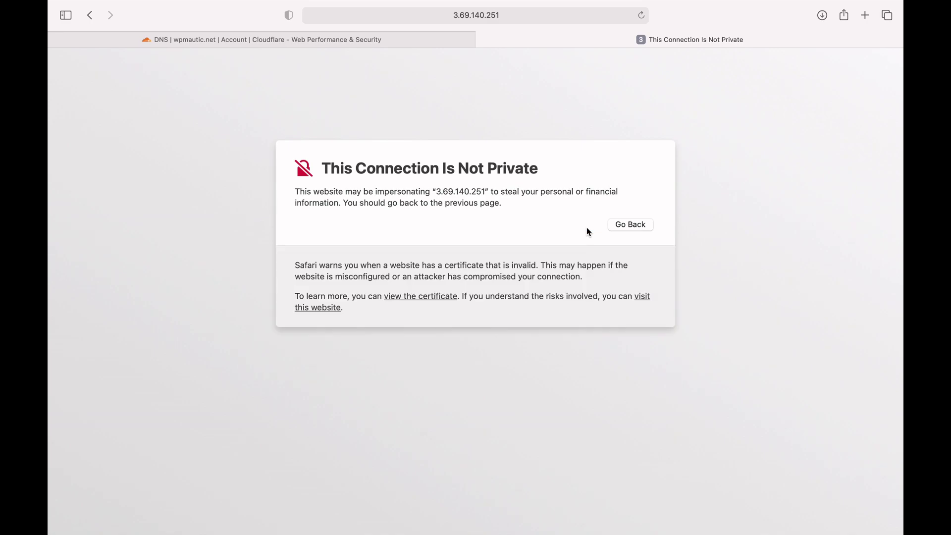
left_click(644, 298)
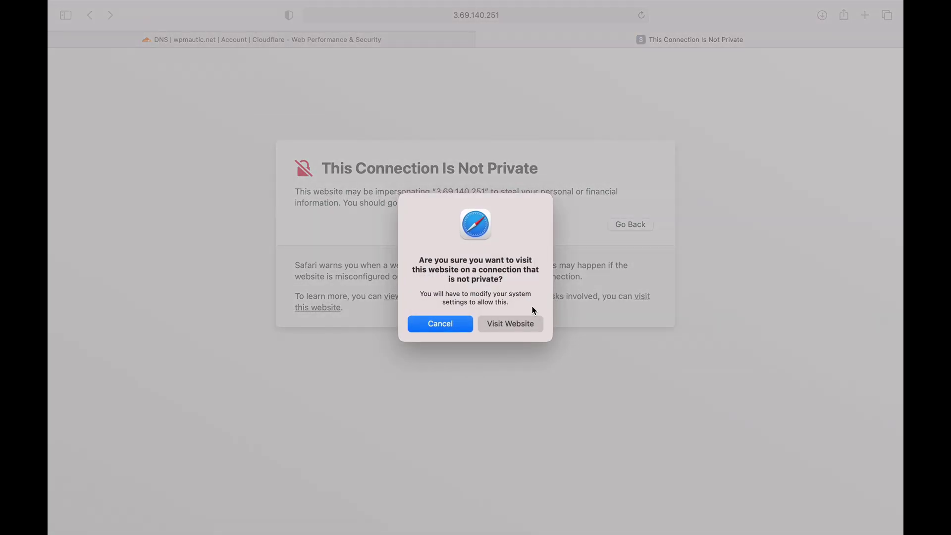
left_click(520, 323)
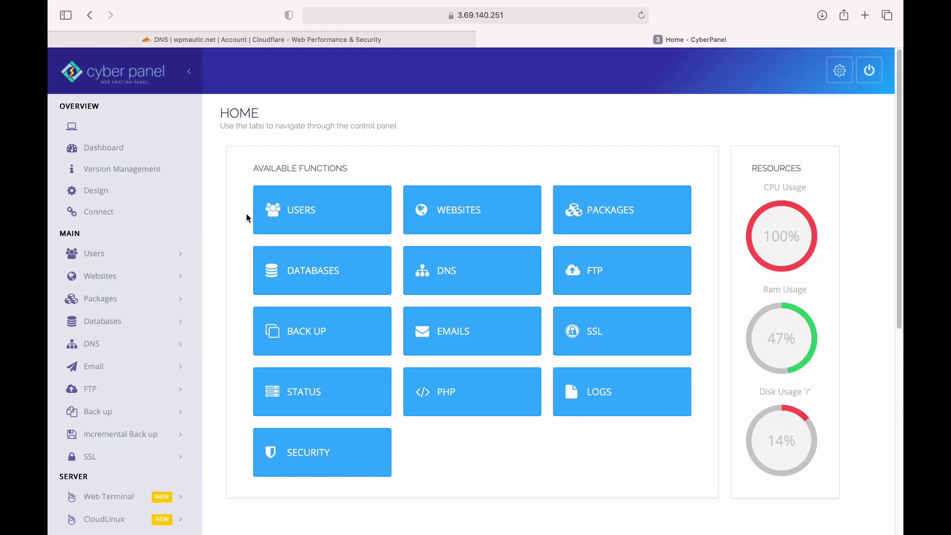
Step: Open Websites > Create Website and choose the Default package with admin as owner
left_click(168, 281)
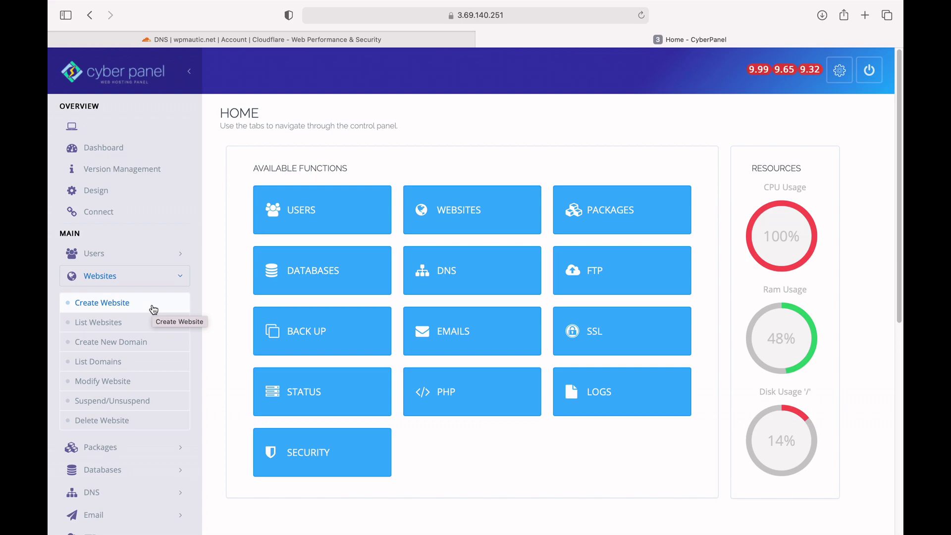
left_click(154, 309)
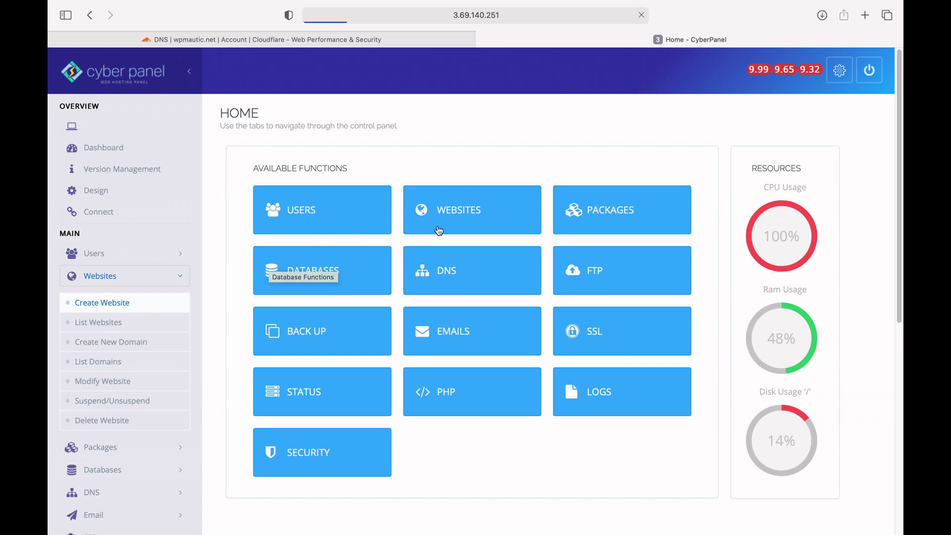
left_click(474, 214)
left_click(474, 224)
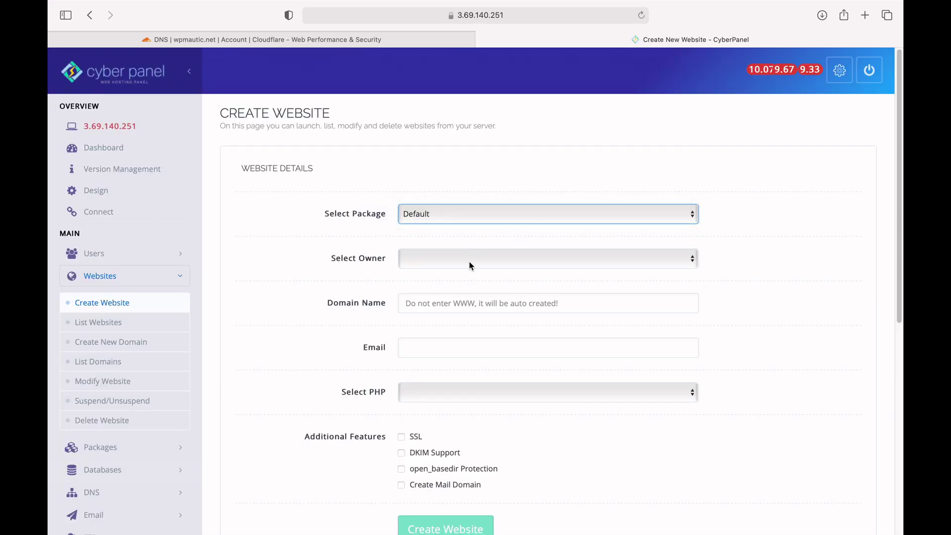
Step: Enter the domain cp.wpmautic.net and the owner's e-mail address
left_click(469, 303)
type("cp.mautic")
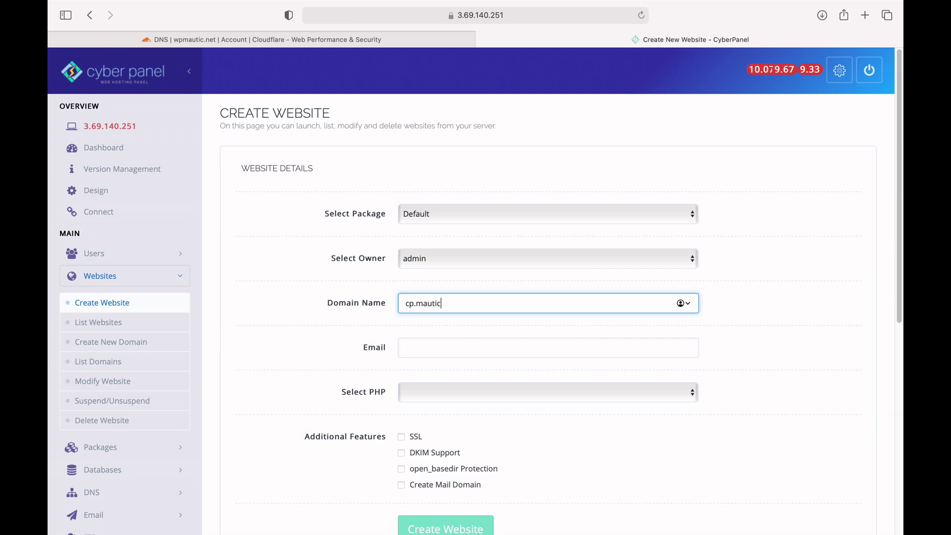
key("BackSpace")
key("BackSpace")
key("BackSpace")
key("BackSpace")
key("BackSpace")
key("BackSpace")
key("BackSpace")
type(".wpmautic.net")
key("Tab")
Step: Select PHP 8.0 and submit the new website
key("Tab")
key("space")
key("Down")
key("Down")
key("Down")
key("Down")
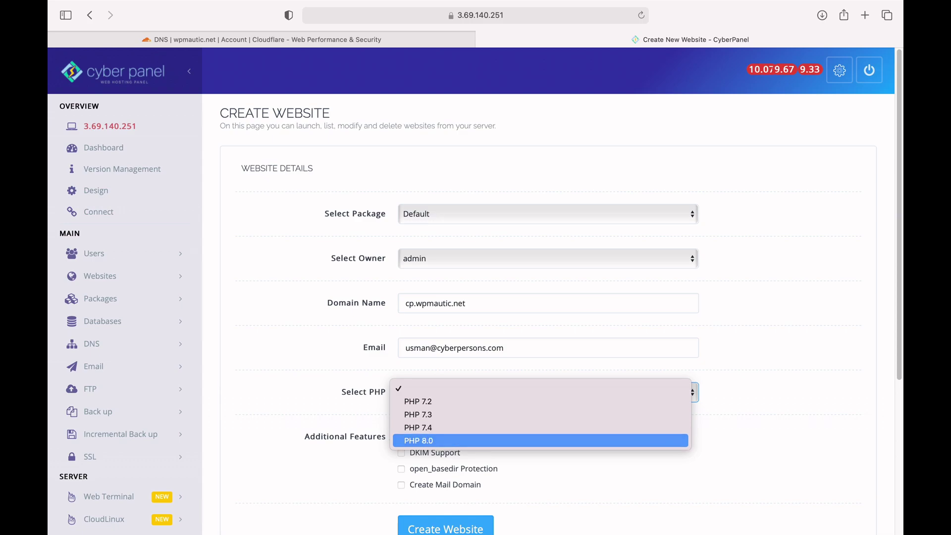
key("Return")
key("super+l")
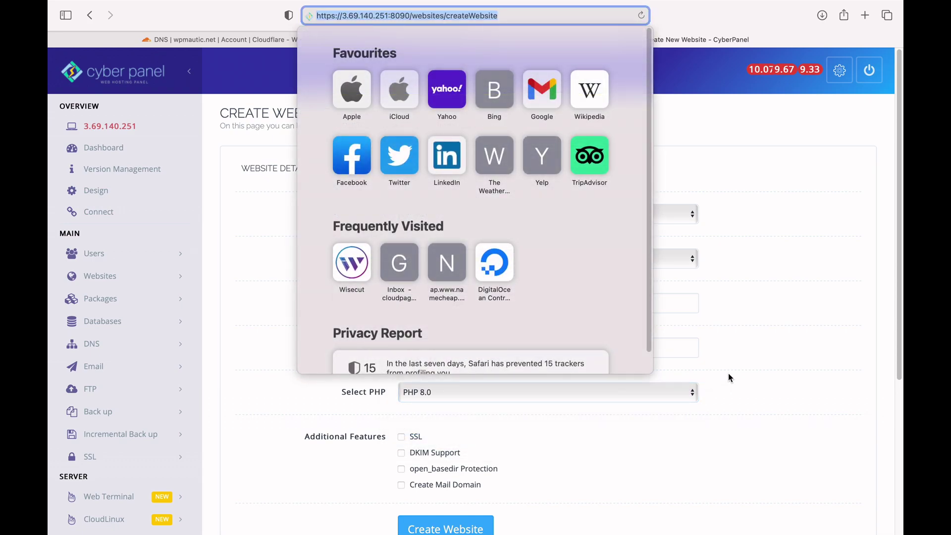
left_click(728, 373)
scroll(730, 373, "down", 3)
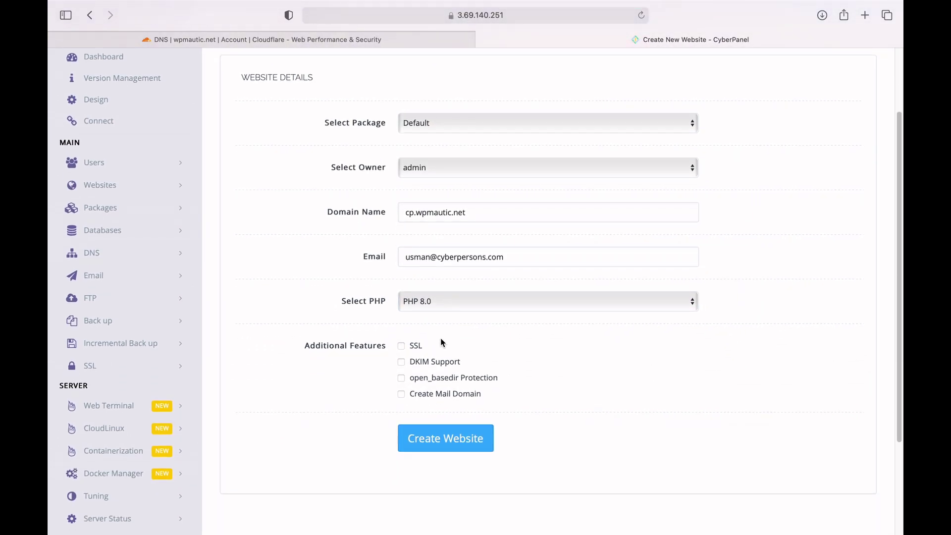
left_click(428, 441)
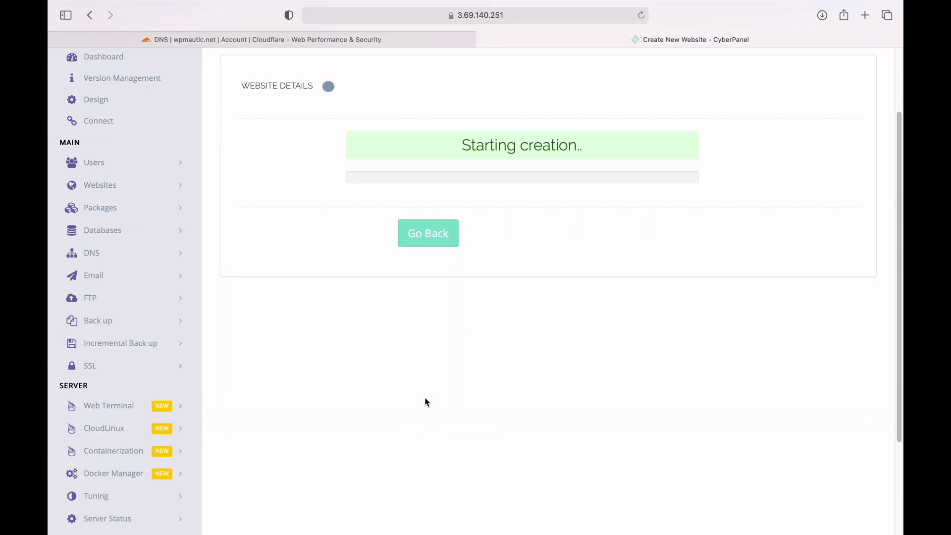
left_click(467, 18)
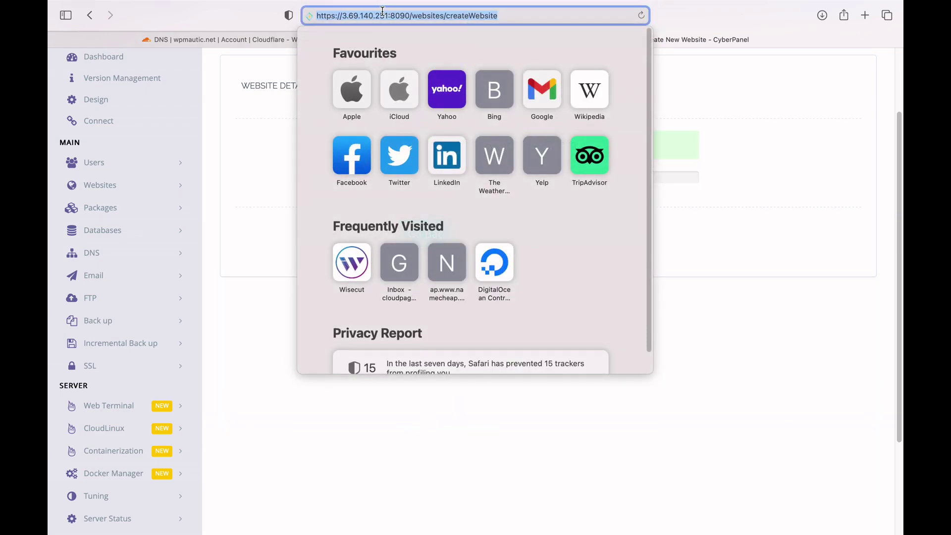
Step: Add a DNS-only Cloudflare A record 'cp' pointing to 3.69.140.251
left_click_drag(388, 16, 343, 16)
left_click(213, 39)
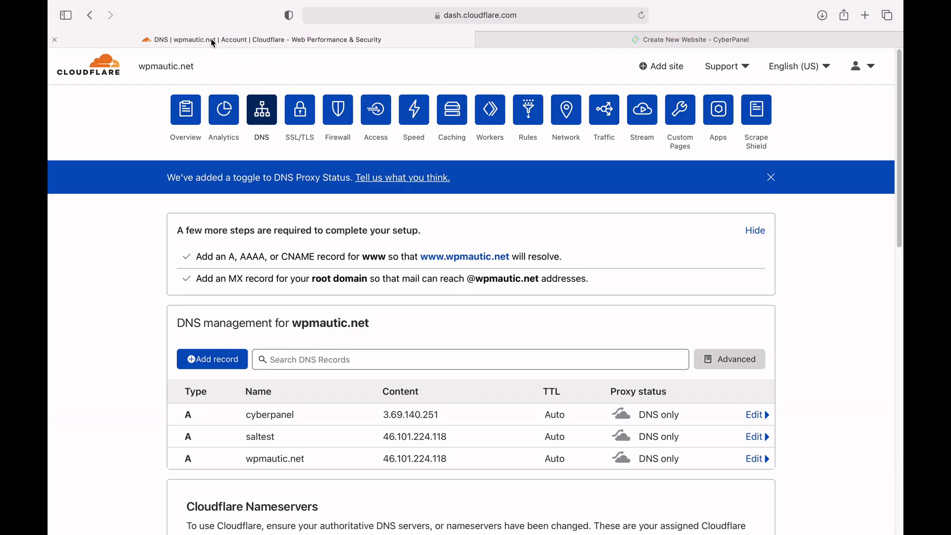
left_click(213, 359)
left_click(278, 430)
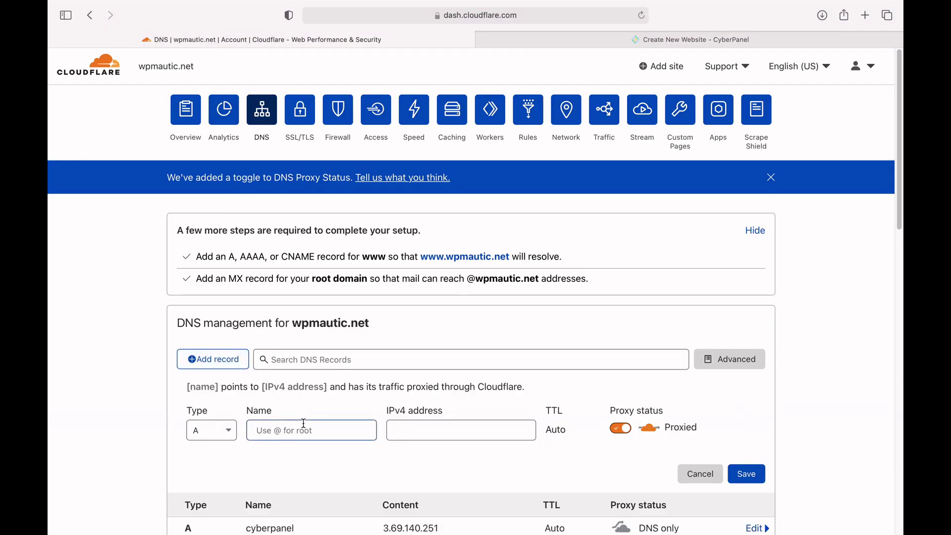
type("cp")
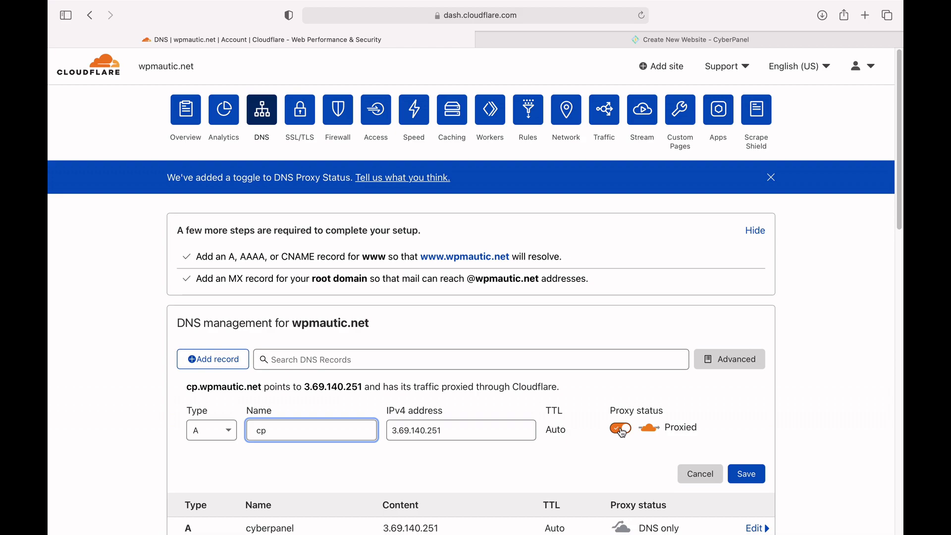
left_click(623, 429)
left_click(747, 475)
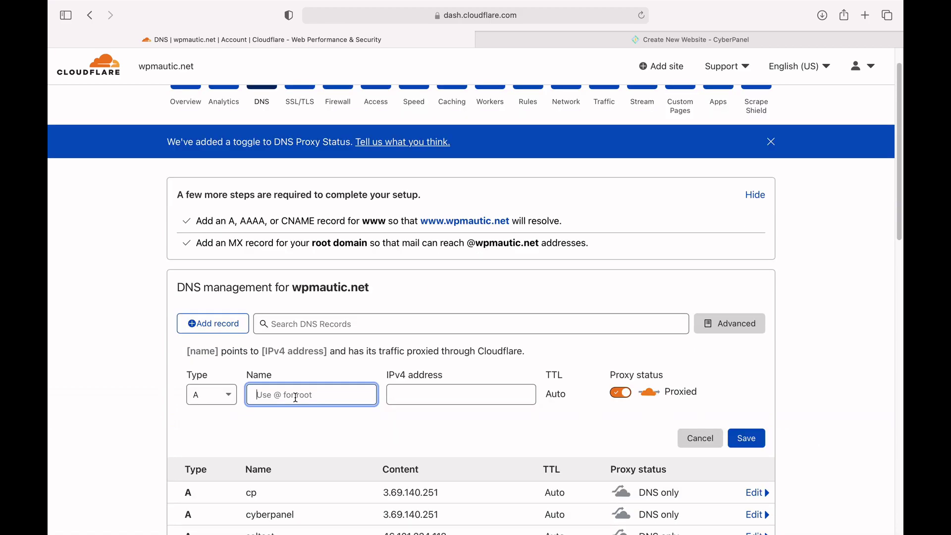
type("www.")
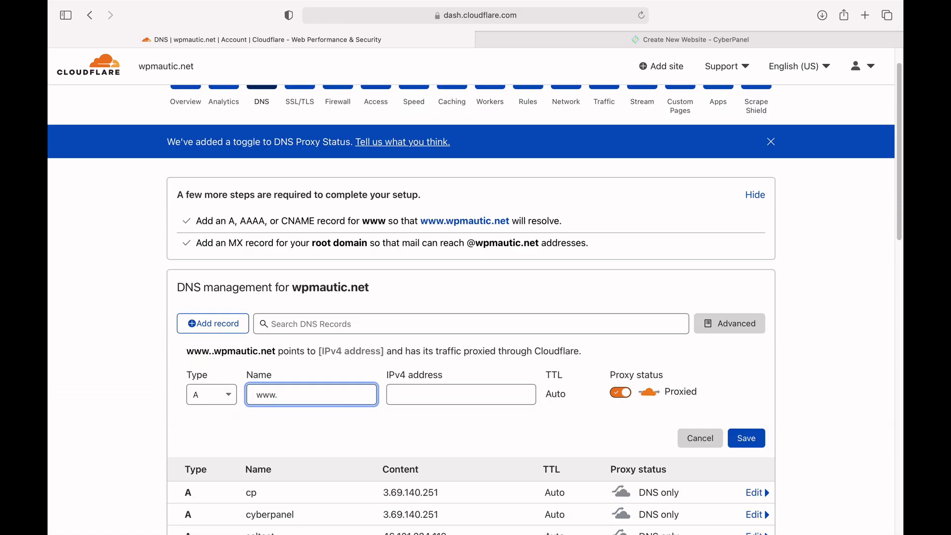
type("cp")
key("Tab")
type("3.69.140.251")
left_click(621, 392)
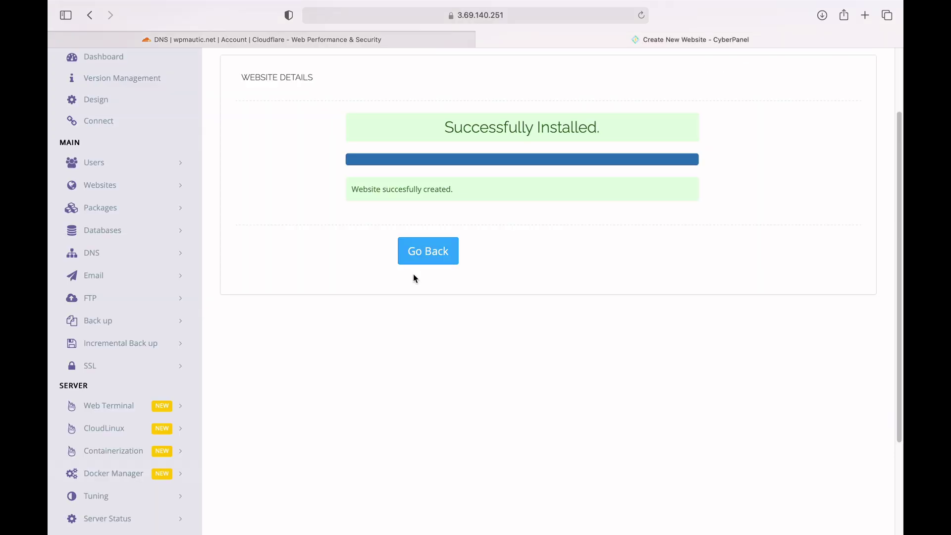
left_click(422, 257)
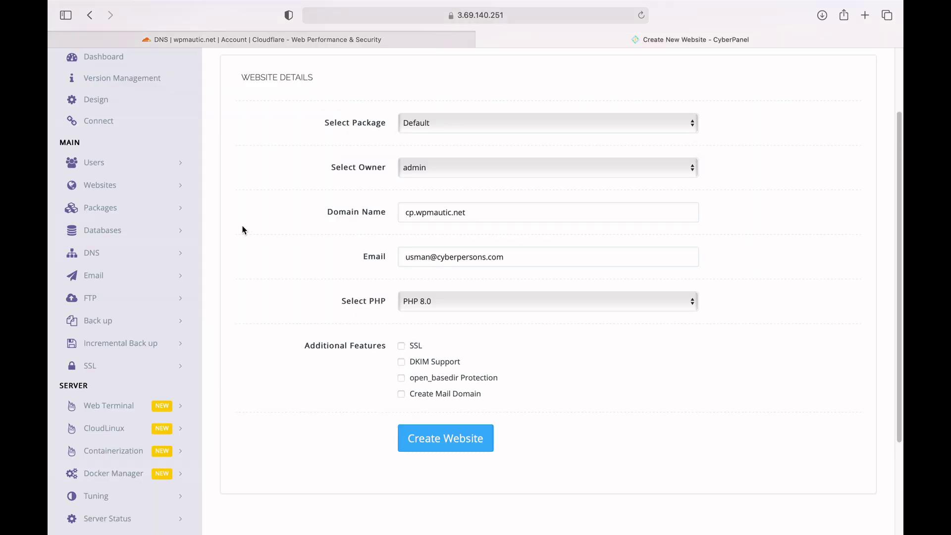
left_click(115, 366)
left_click(115, 412)
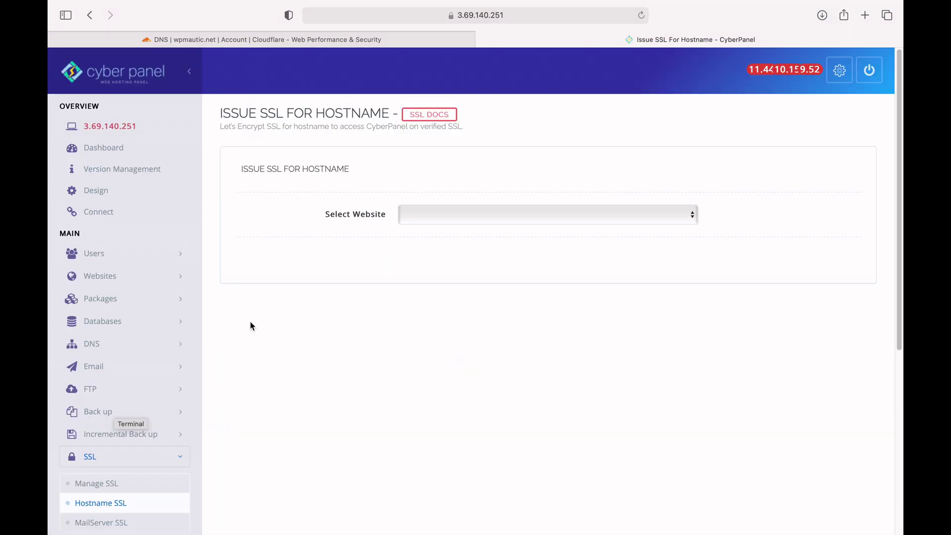
left_click(478, 215)
left_click(482, 251)
left_click(483, 213)
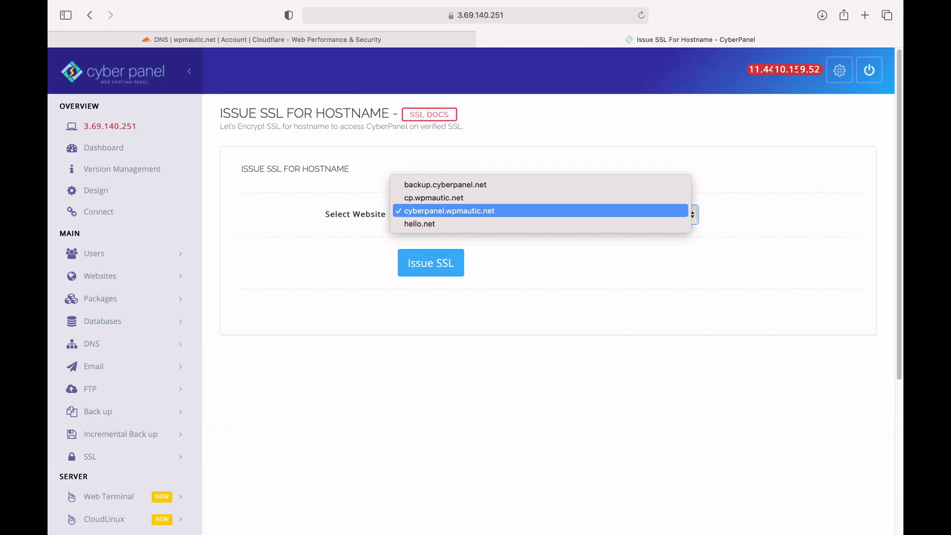
left_click(485, 198)
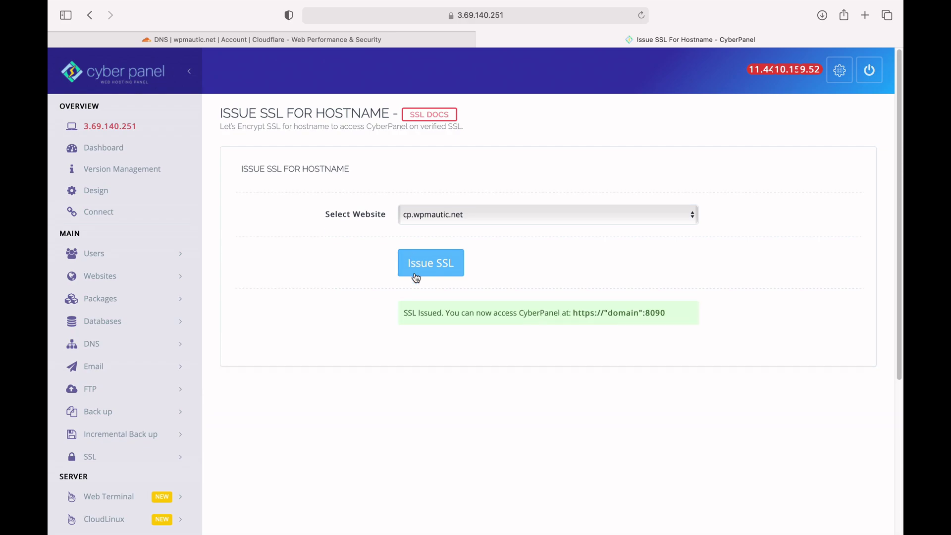
Step: Reload the IP-based panel page and inspect the mismatched certificate
left_click(642, 16)
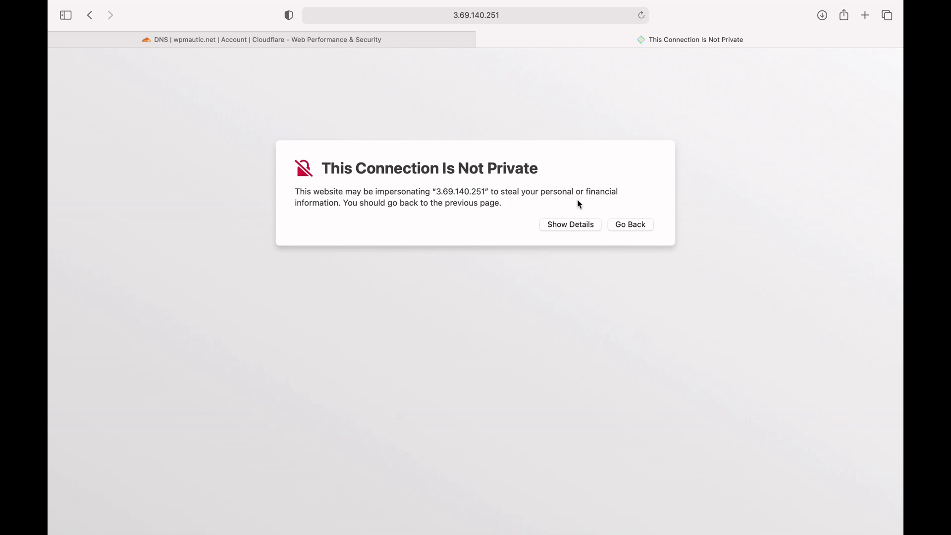
left_click(568, 225)
left_click(422, 295)
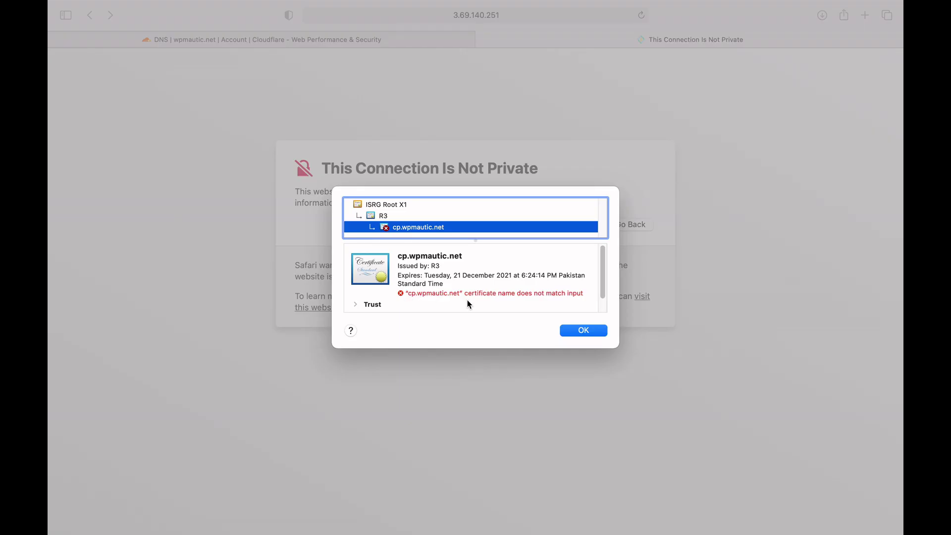
left_click(584, 331)
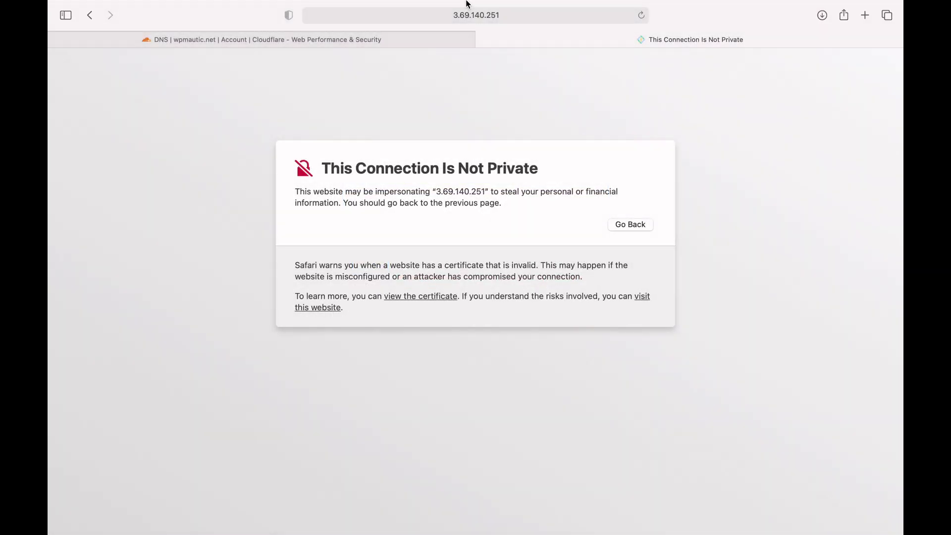
left_click(459, 27)
key("Left")
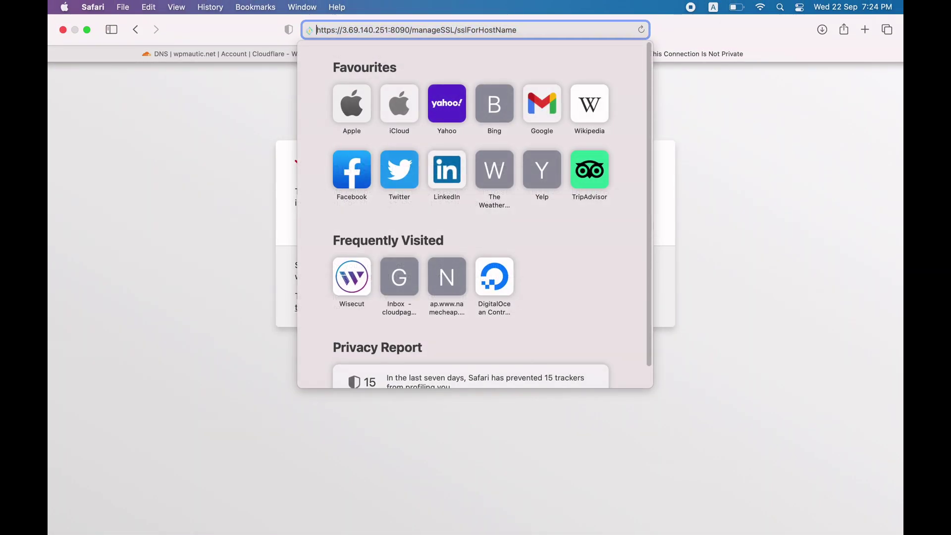
key("Right")
key("Right")
key("Right")
key("Right")
key("Right")
key("Right")
key("Right")
key("Right")
key("shift+Right")
key("shift+Right")
key("shift+Right")
key("shift+Right")
key("shift+Right")
key("shift+Right")
key("shift+Right")
key("shift+Right")
key("shift+Right")
key("shift+Right")
key("shift+Right")
key("shift+Right")
type("cp.wpmaut")
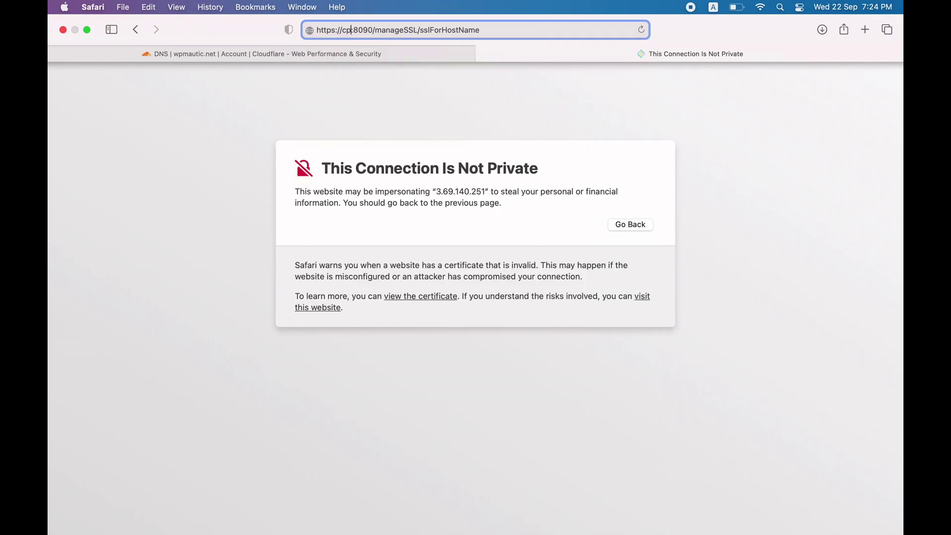
type("ic.net")
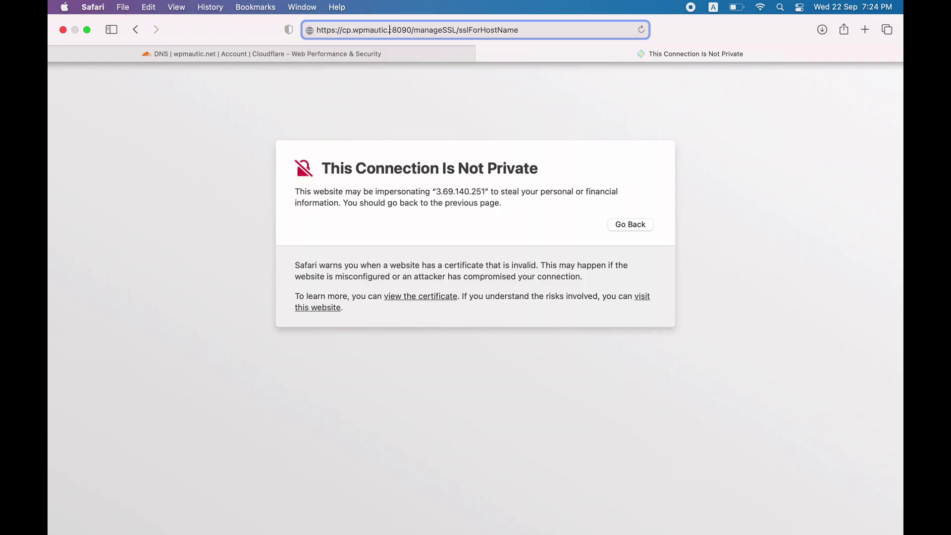
key("Return")
left_click(473, 15)
left_click_drag(424, 15, 584, 16)
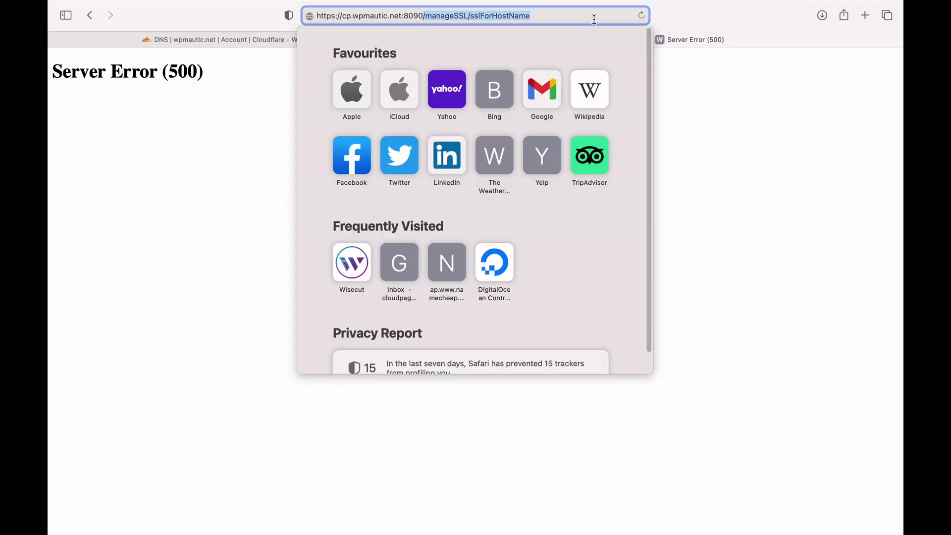
key("BackSpace")
key("Return")
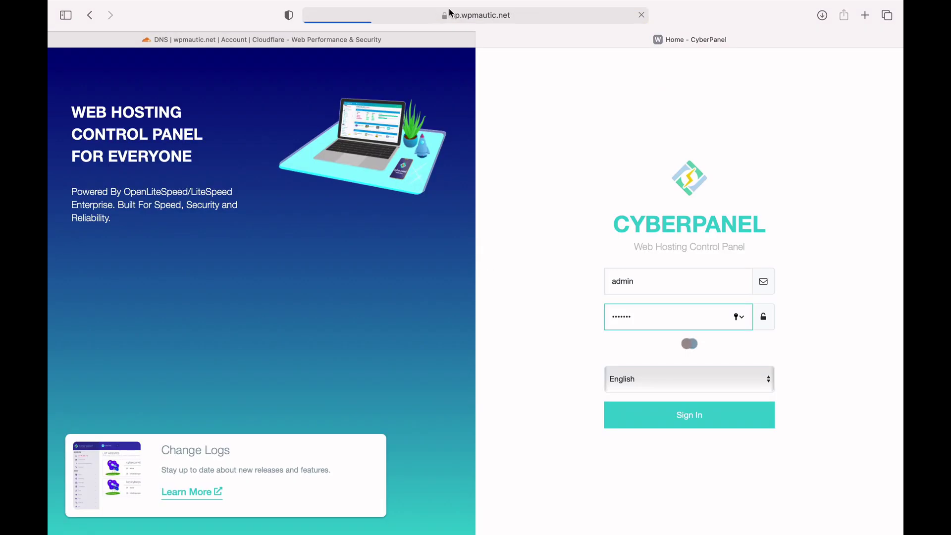
Step: Sign in and check the padlock confirms an encrypted connection to cp.wpmautic.net
key("Return")
left_click(442, 15)
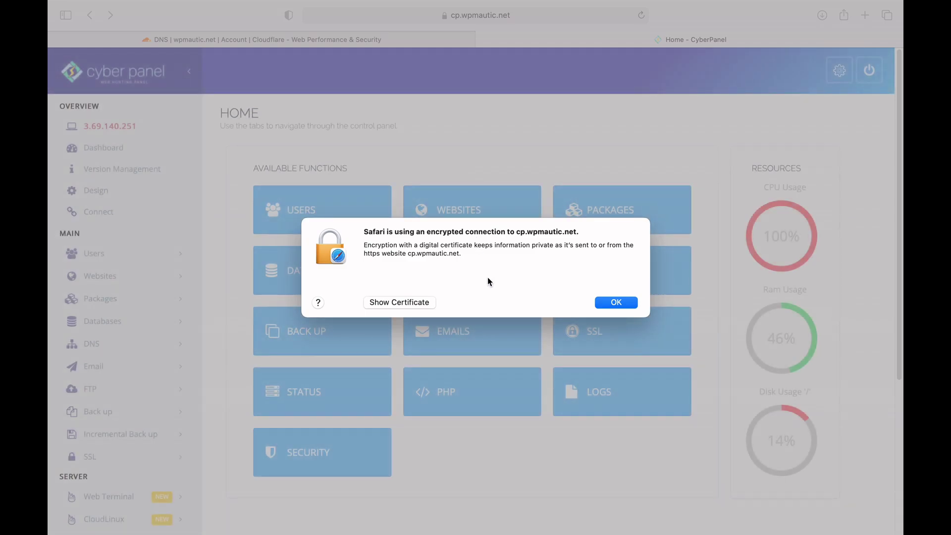
left_click(627, 303)
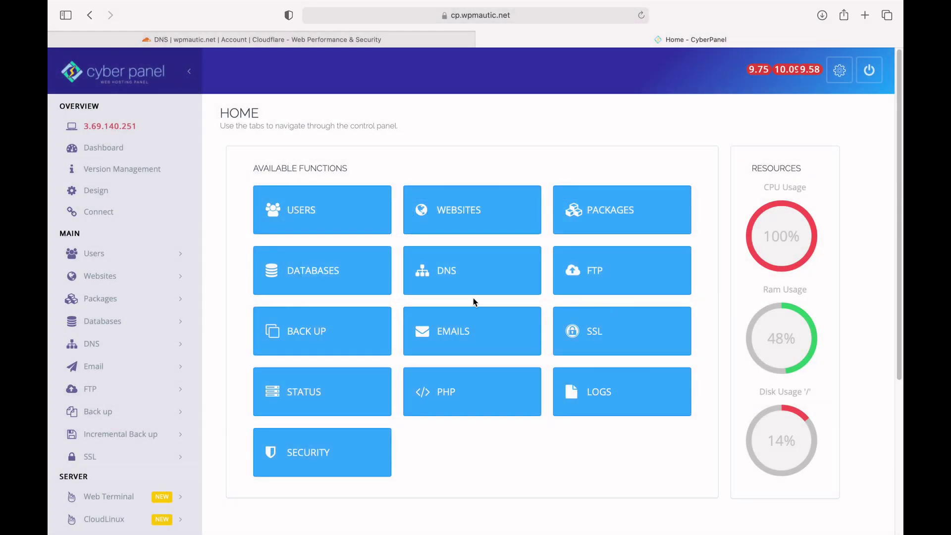
Step: Open cp.wpmautic.net from List Websites and highlight its Let's Encrypt SSL notice
left_click(158, 275)
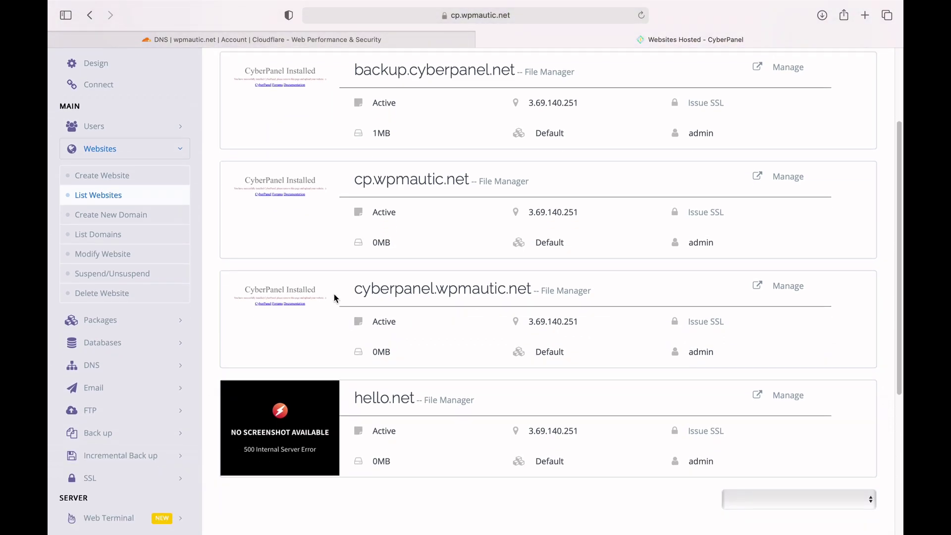
scroll(333, 297, "up", 3)
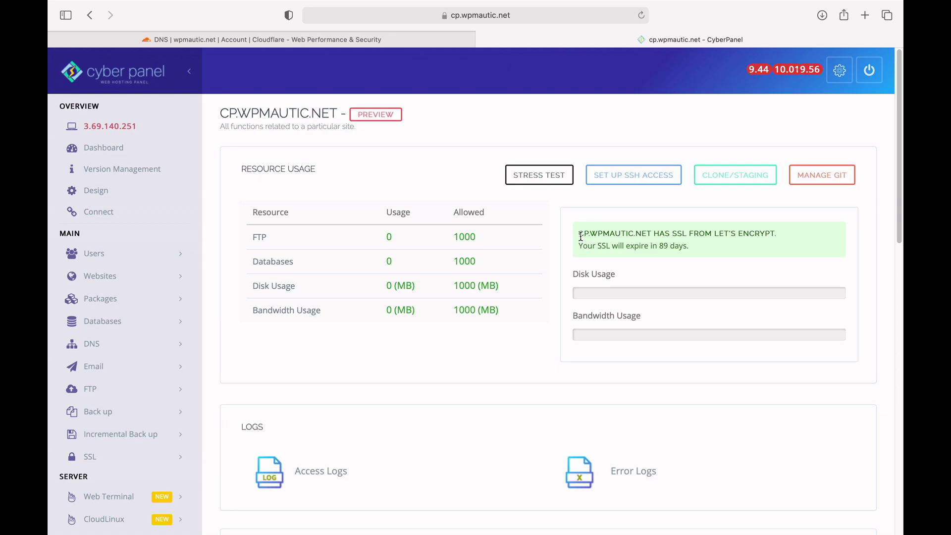
left_click_drag(581, 236, 652, 234)
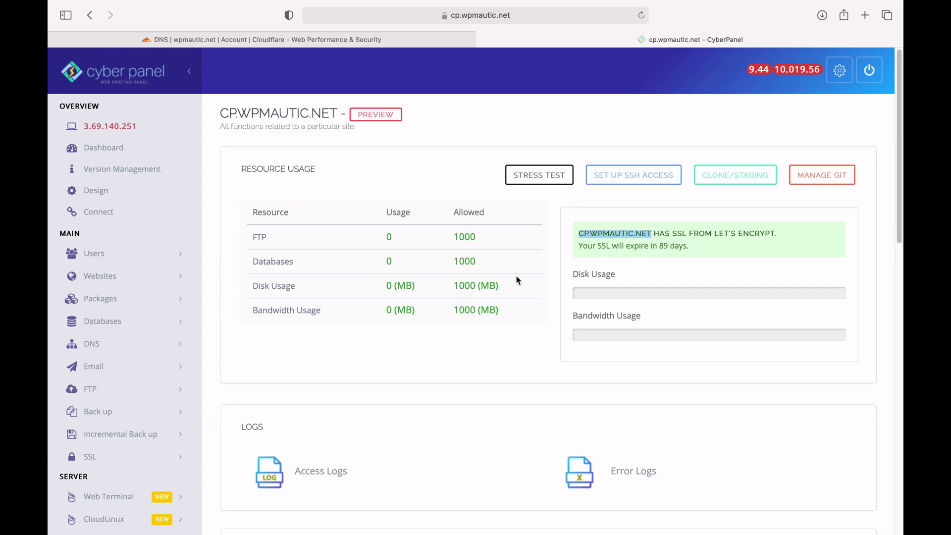
Step: Open the CyberPanel Main Log File and select the cp.wpmautic.net SSL success and acme.sh command
scroll(516, 280, "down", 3)
scroll(517, 280, "down", 6)
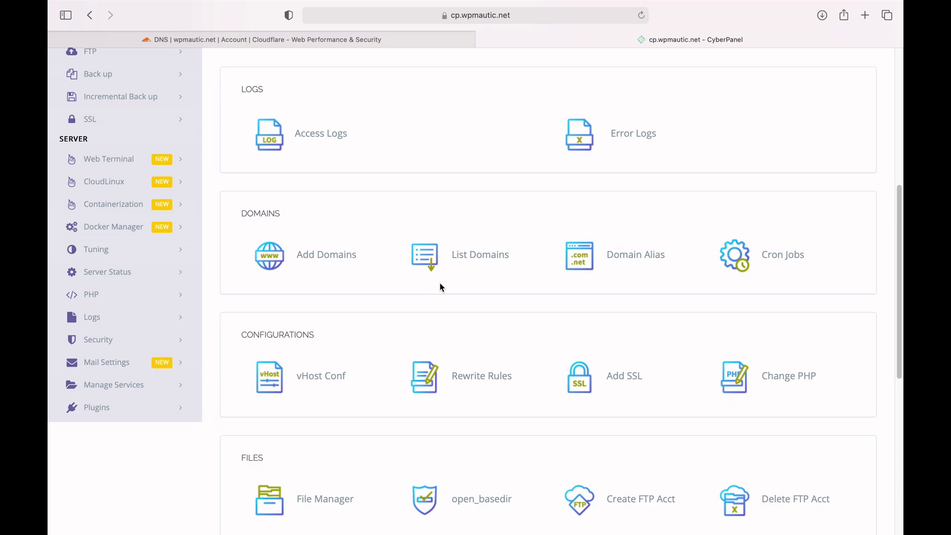
left_click(167, 321)
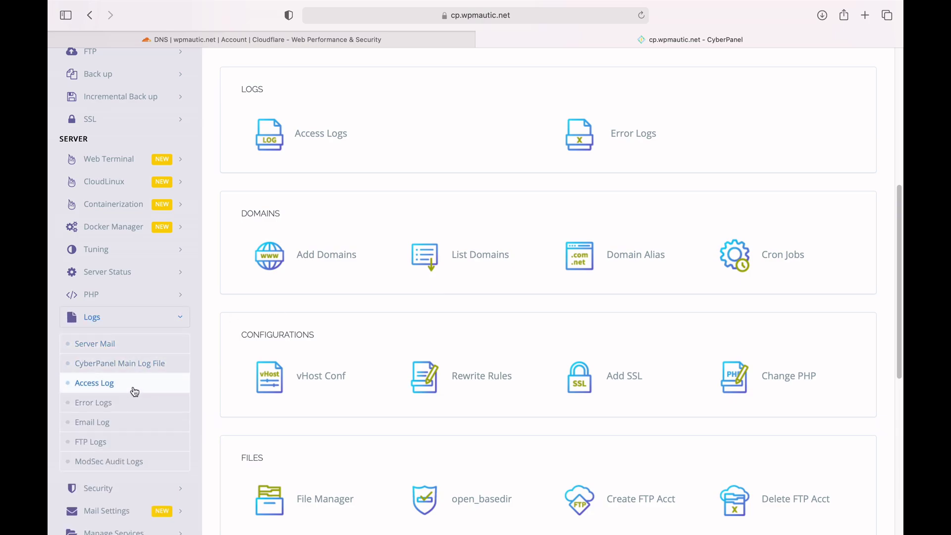
left_click(144, 373)
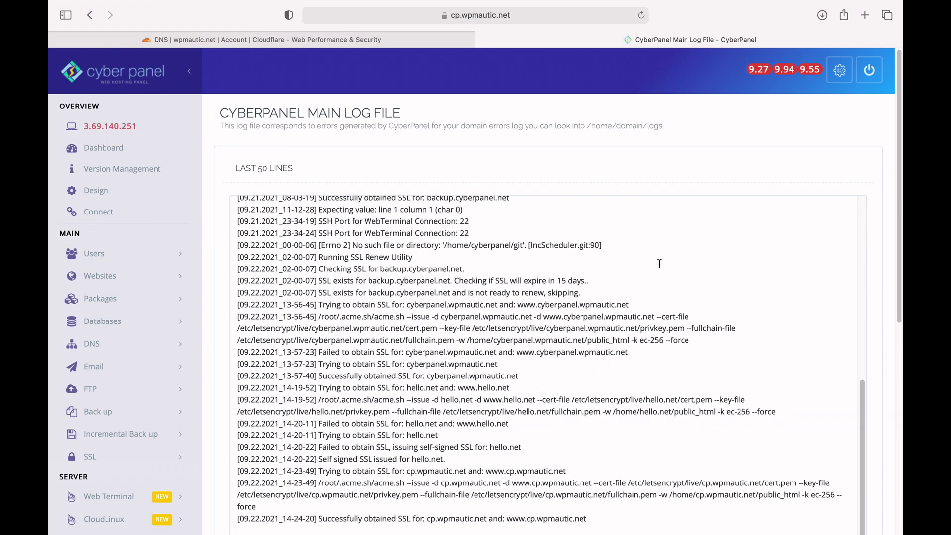
scroll(660, 264, "down", 3)
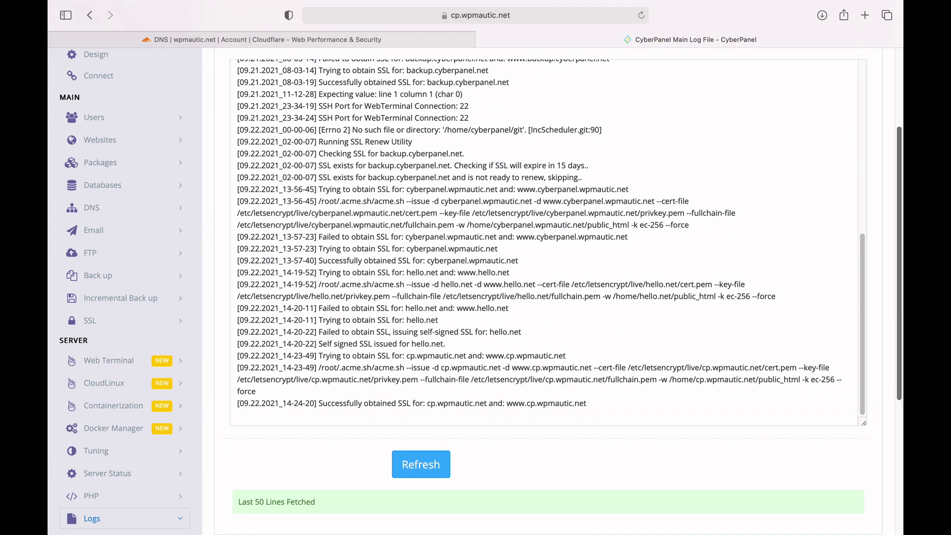
left_click_drag(319, 403, 596, 405)
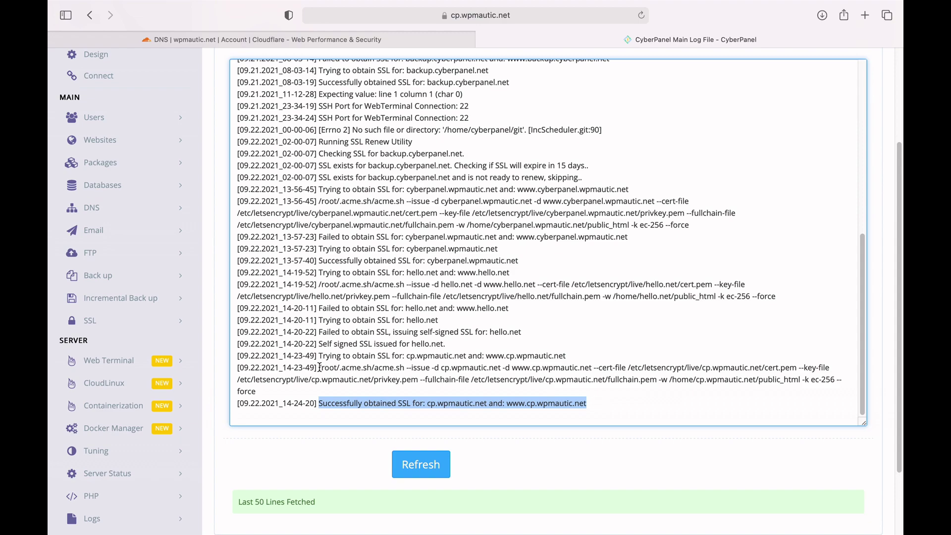
left_click_drag(320, 367, 322, 387)
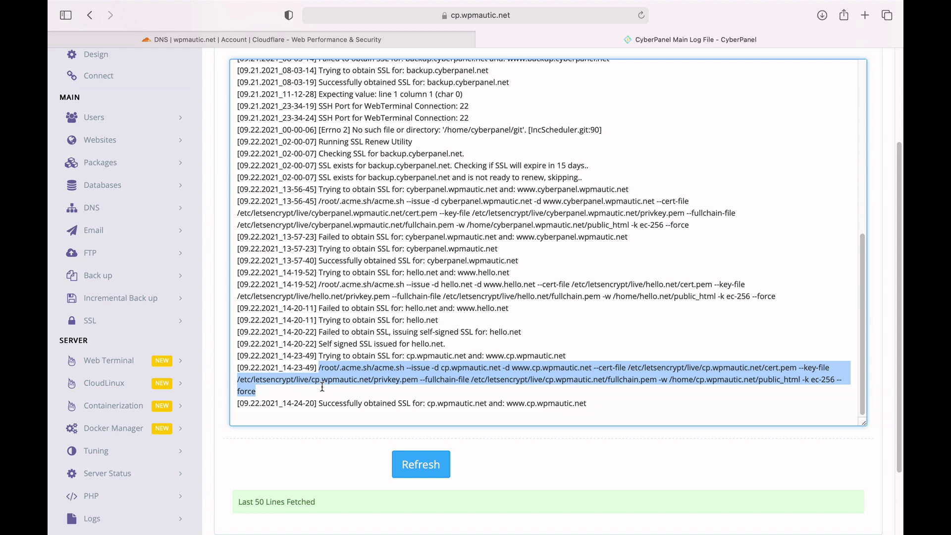
Step: Run the pasted acme.sh command in Terminal, then cd /usr/local/lscp/conf
key("ctrl+Up")
left_click(495, 68)
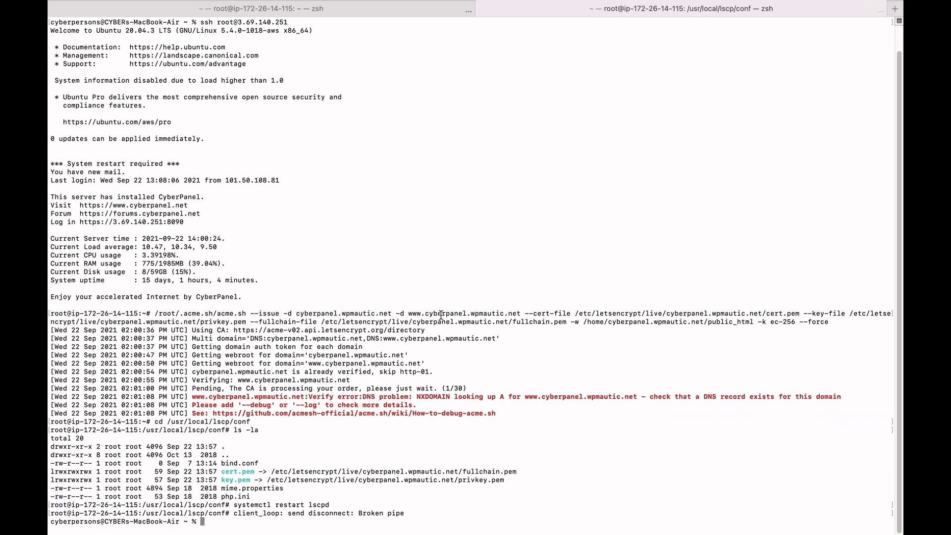
right_click(340, 433)
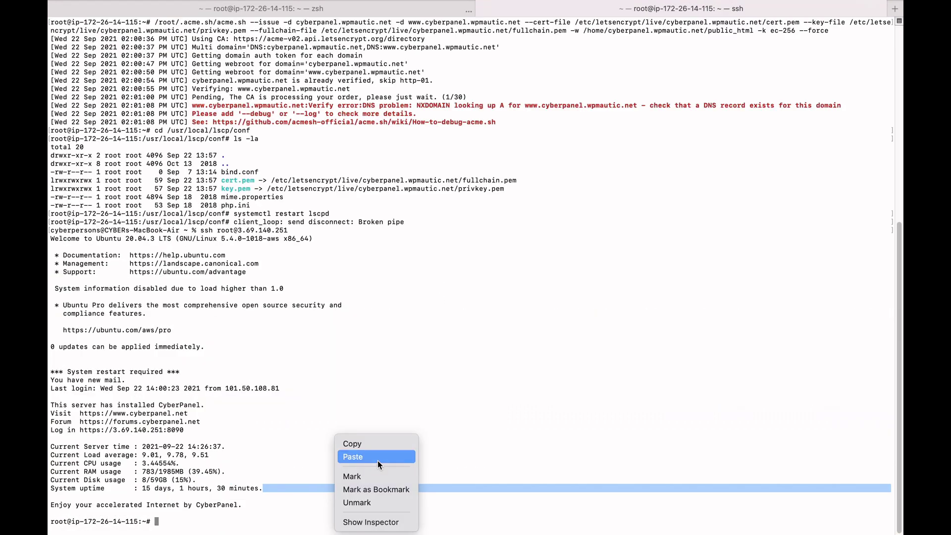
left_click(377, 460)
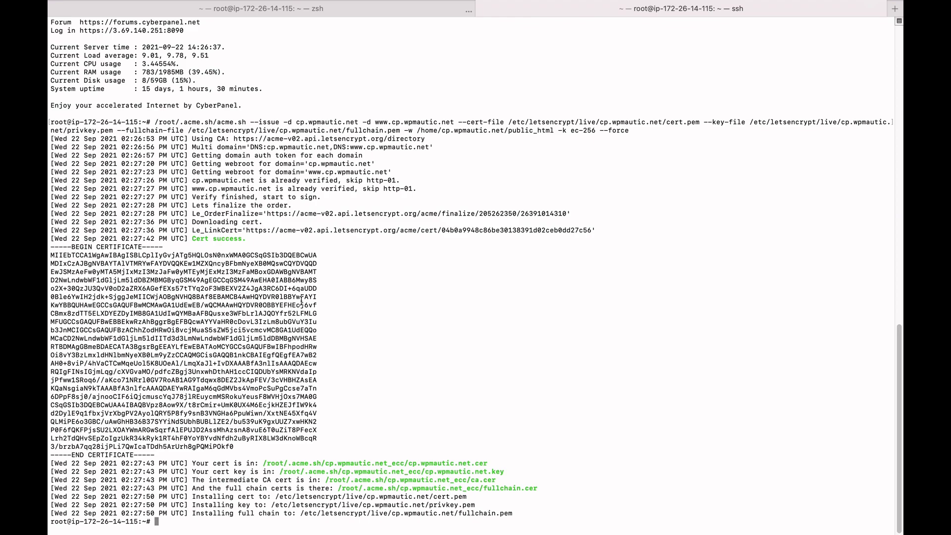
type("cd /usr/local/lscp/conf")
Step: List /usr/local/lscp/conf and check that cert.pem and key.pem link to the cp.wpmautic.net certificates
key("Return")
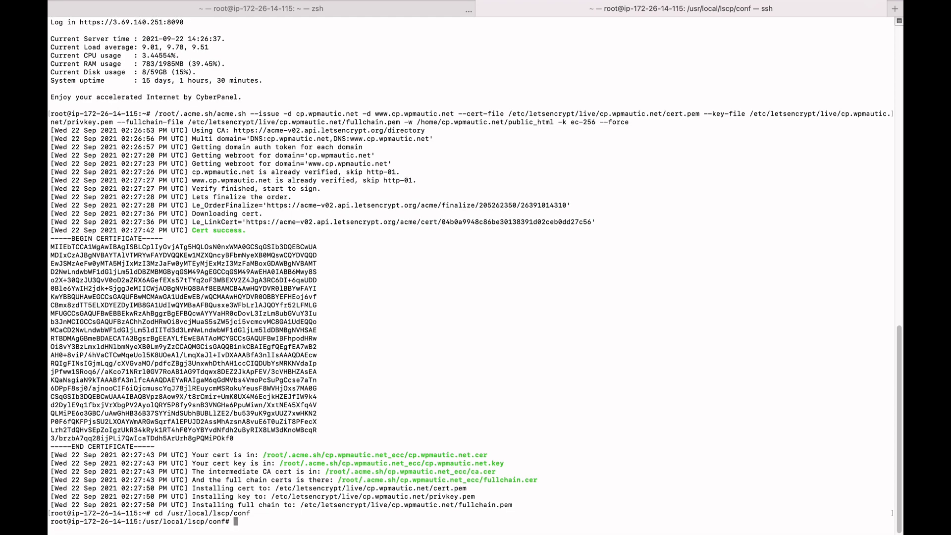
type("ls -la")
key("Return")
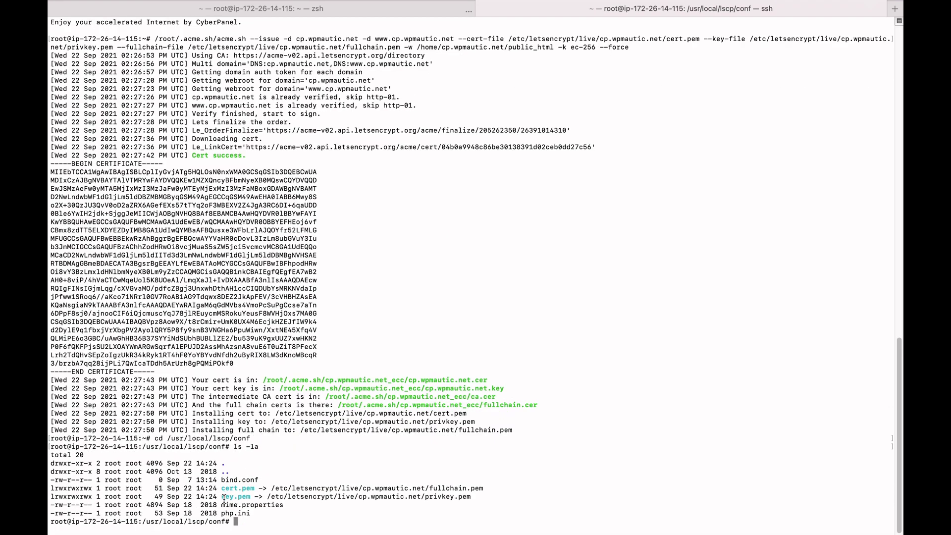
left_click_drag(221, 497, 253, 497)
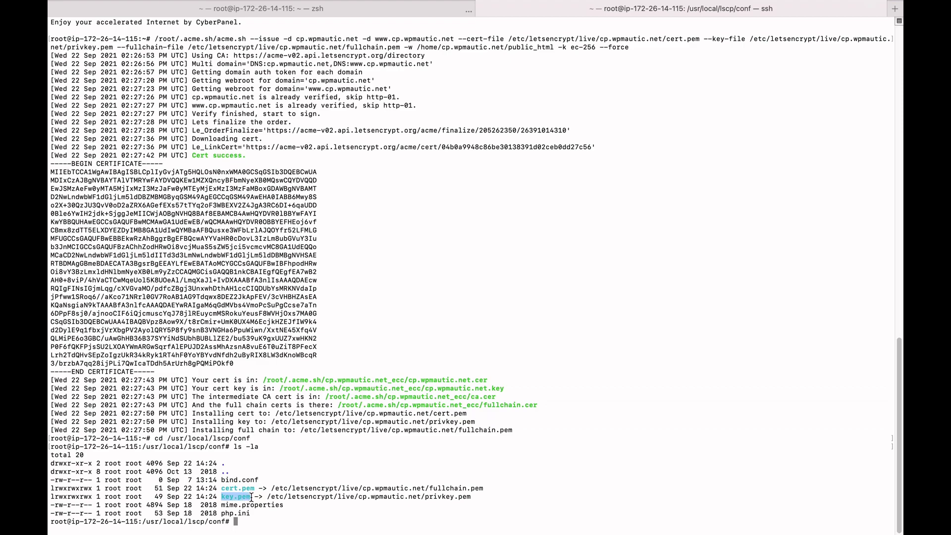
Step: Restart the lscpd panel service with systemctl restart lscpd
left_click(261, 523)
type("systemctl ")
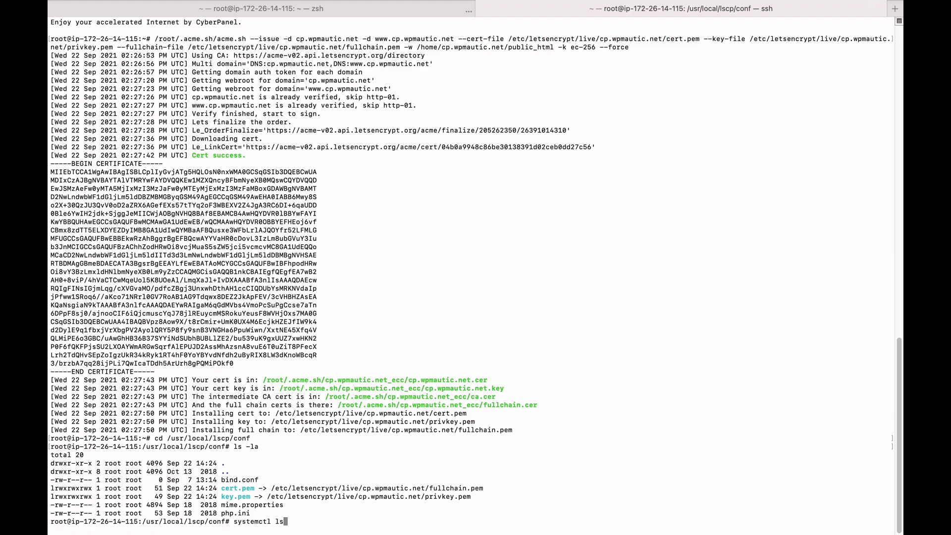
type("restart lscpd")
key("Return")
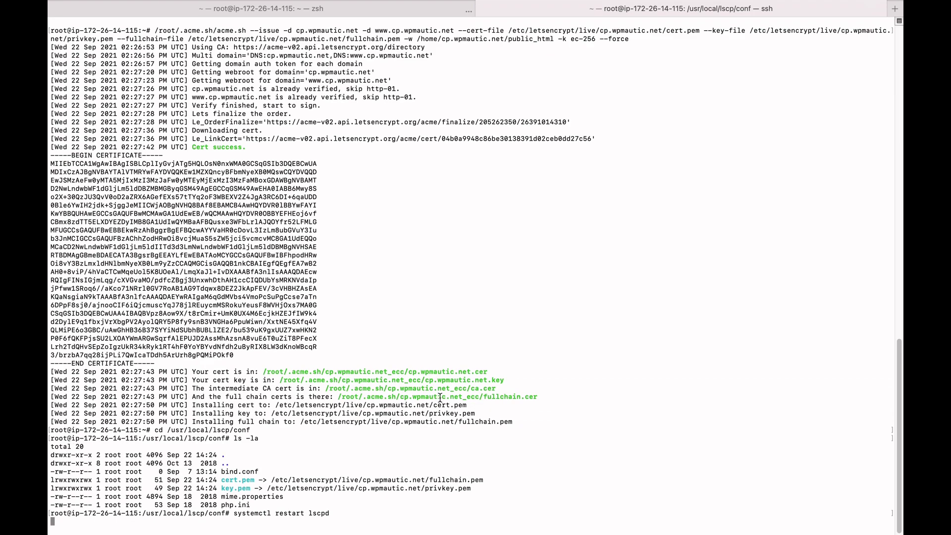